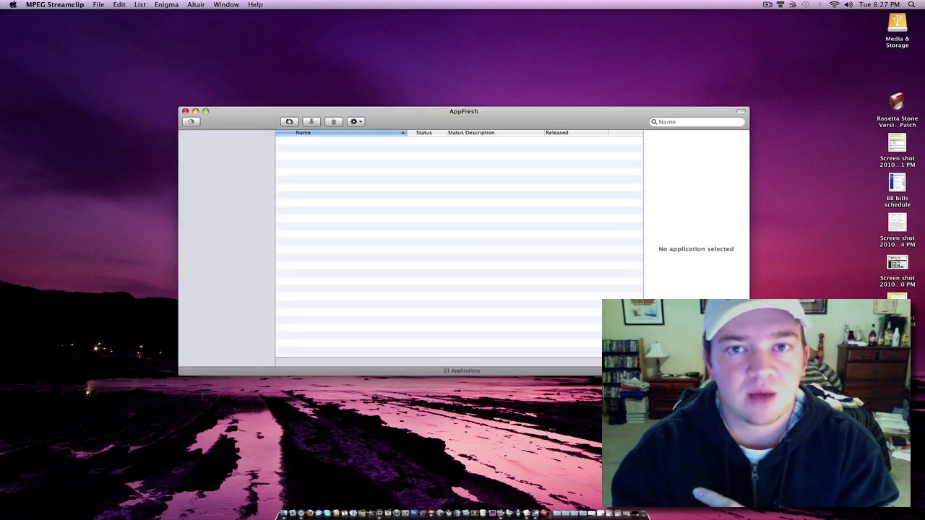
- Switch to AppFresh and quit the application
{"action": "left_click", "coordinate": [511, 113]}
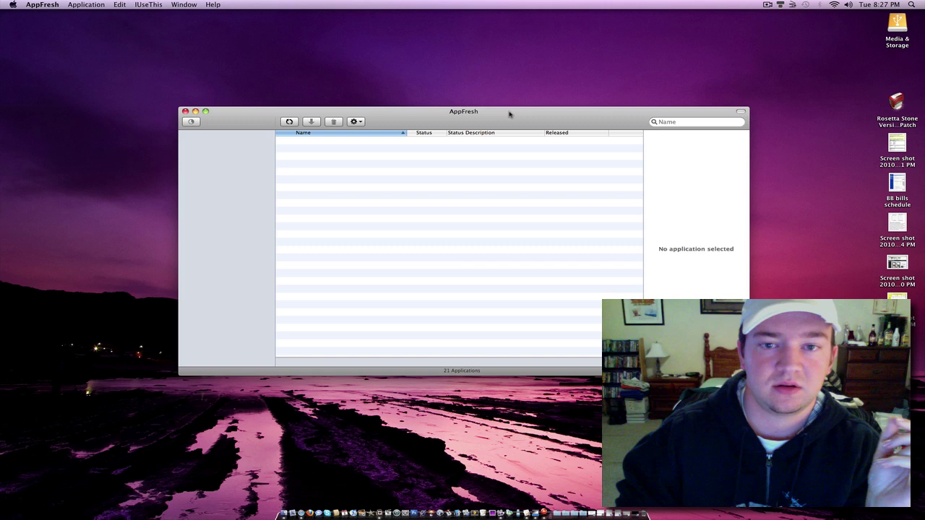
{"action": "left_click", "coordinate": [48, 7]}
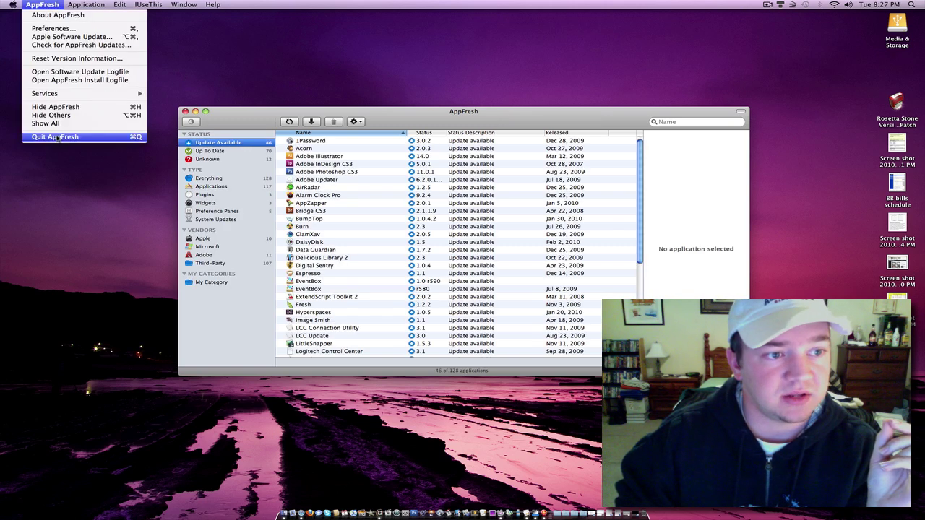
{"action": "left_click", "coordinate": [55, 138]}
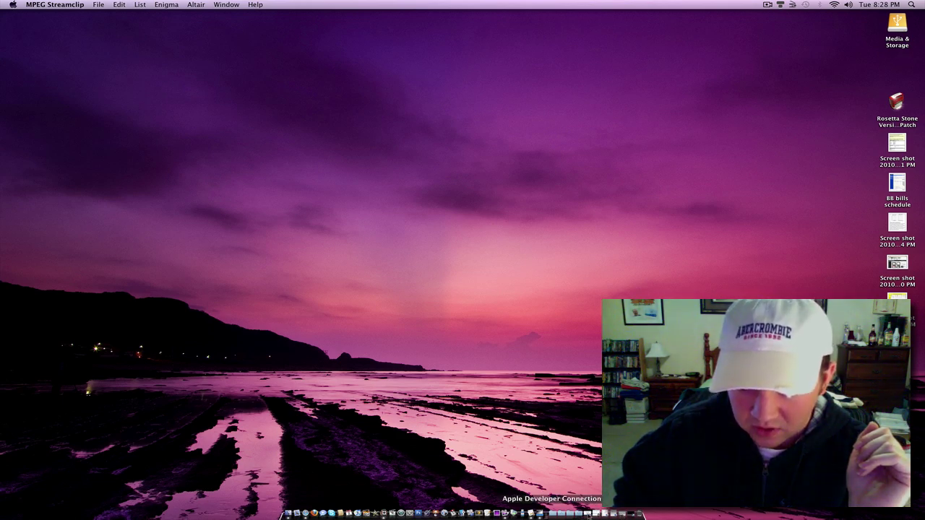
- Restore the Apple Developer Connection page in Safari, view the FireWire SDK 26 for Mac OS X download entry, and minimize the window
{"action": "left_click", "coordinate": [571, 514]}
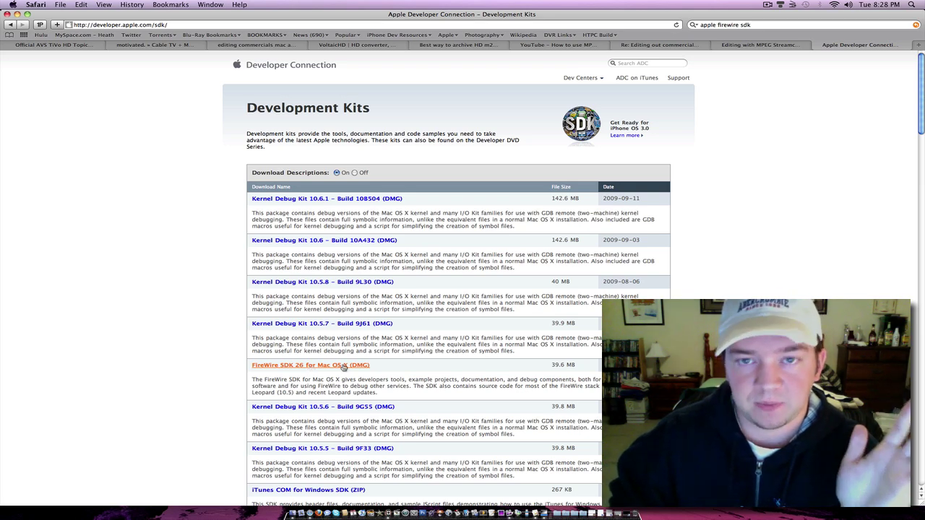
{"action": "left_click", "coordinate": [17, 14]}
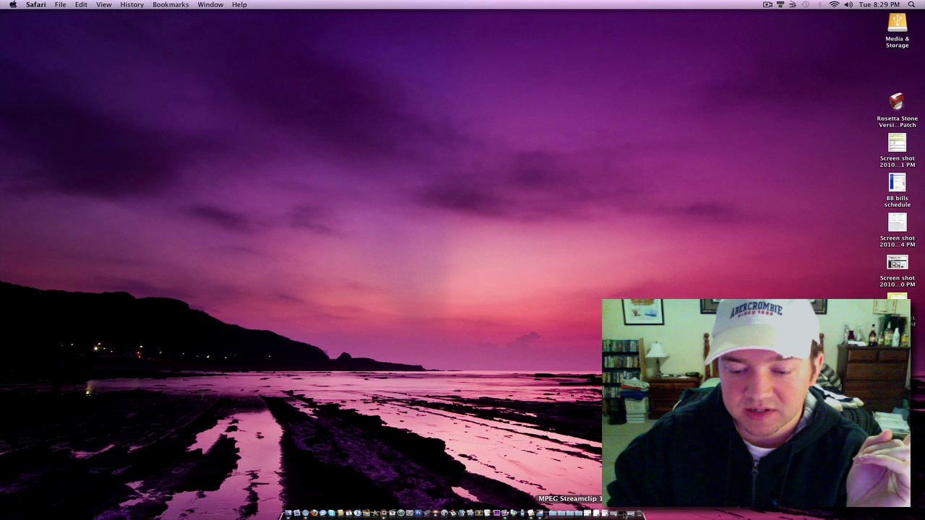
- Bring up AVCVideoCap and the Movies folder, examine the captured m2t files in the Nip / Tuck folder window, and close that window
{"action": "left_click", "coordinate": [547, 513]}
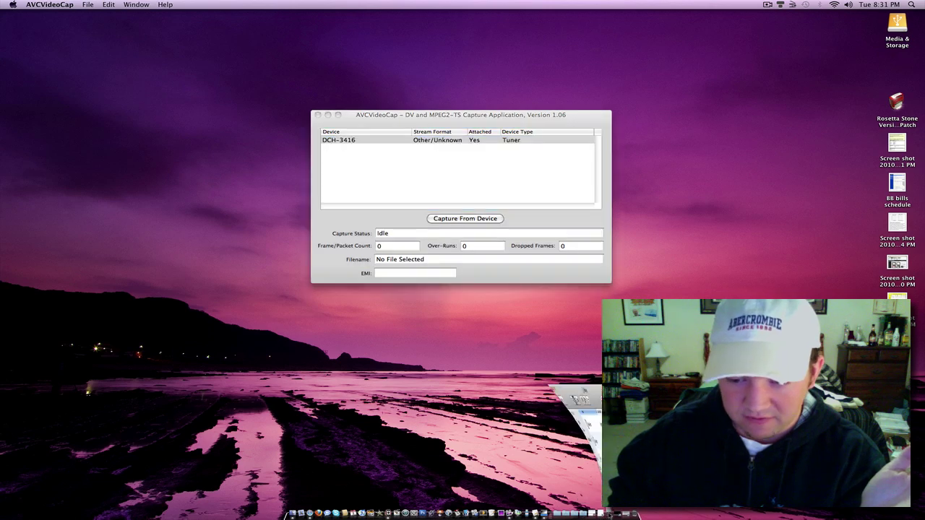
{"action": "left_click", "coordinate": [609, 514]}
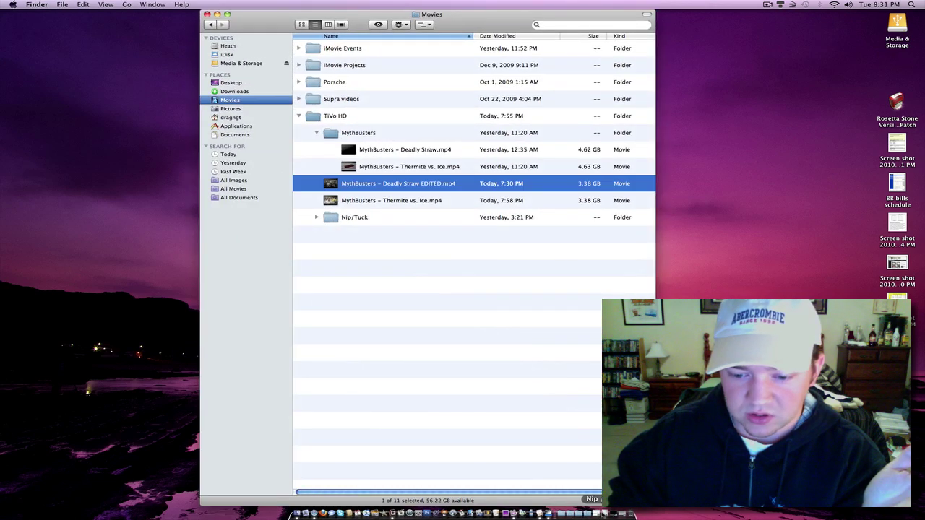
{"action": "left_click", "coordinate": [604, 514]}
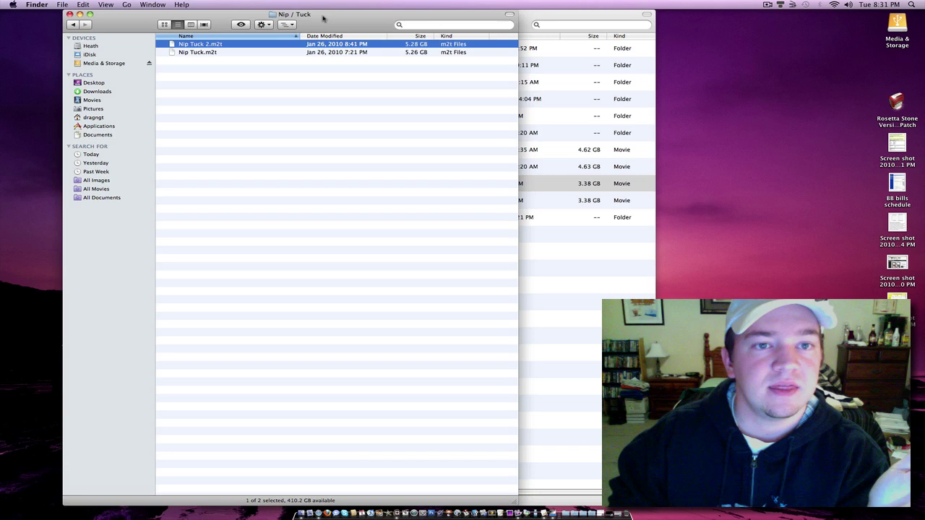
{"action": "left_click_drag", "start_coordinate": [324, 17], "coordinate": [459, 13]}
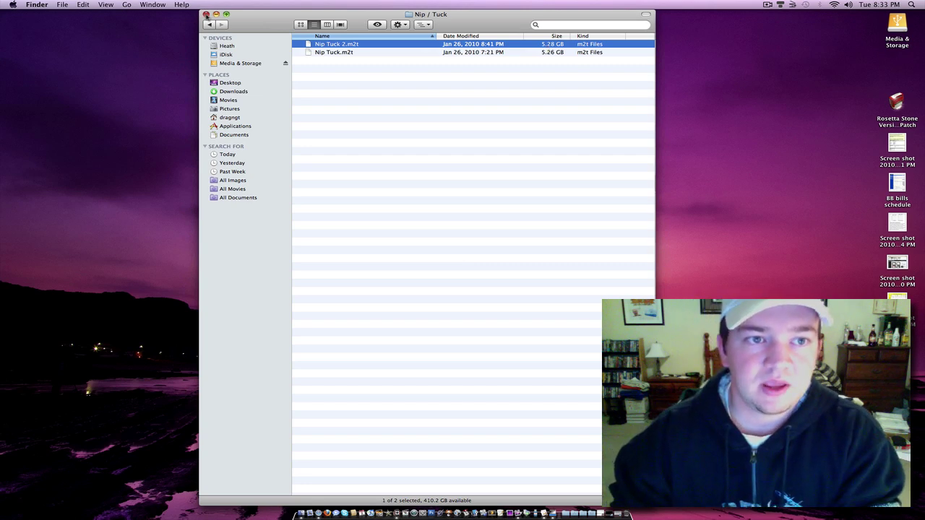
{"action": "left_click", "coordinate": [206, 15]}
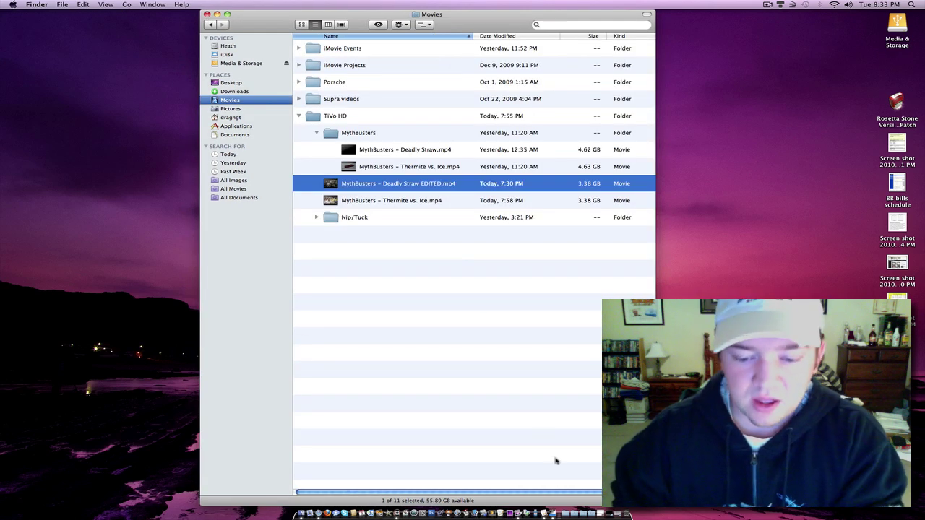
- Switch to iTiVo, review the recordings in the Now Playing list, and minimize its window
{"action": "left_click", "coordinate": [606, 513]}
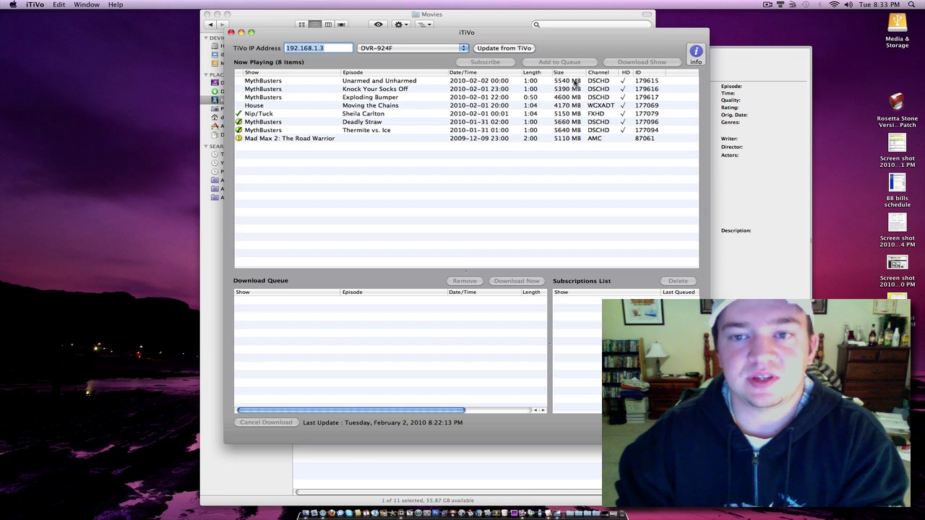
{"action": "left_click", "coordinate": [242, 33]}
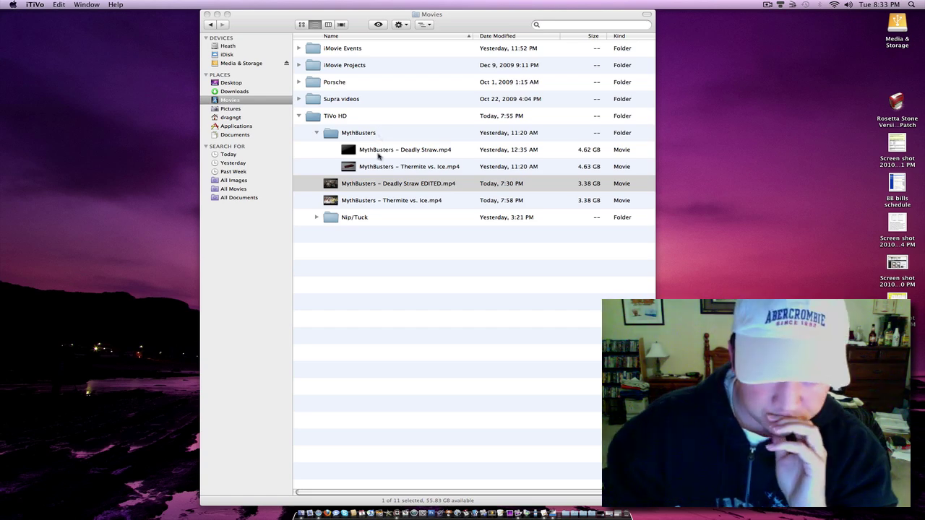
- Preview MythBusters - Deadly Straw.mp4 from the MythBusters folder, skip ahead in the video, and close the preview
{"action": "left_click", "coordinate": [378, 152]}
{"action": "left_click", "coordinate": [378, 152]}
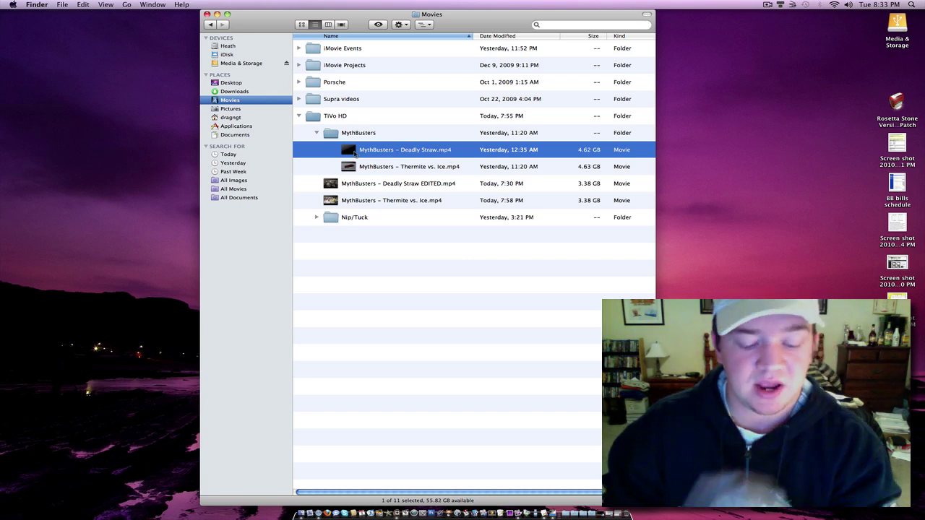
{"action": "key", "text": "space"}
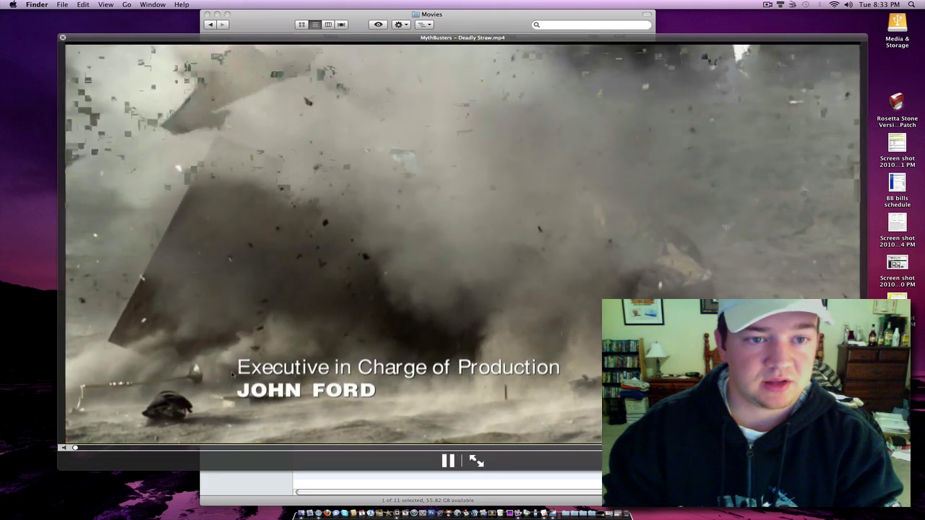
{"action": "left_click", "coordinate": [128, 448]}
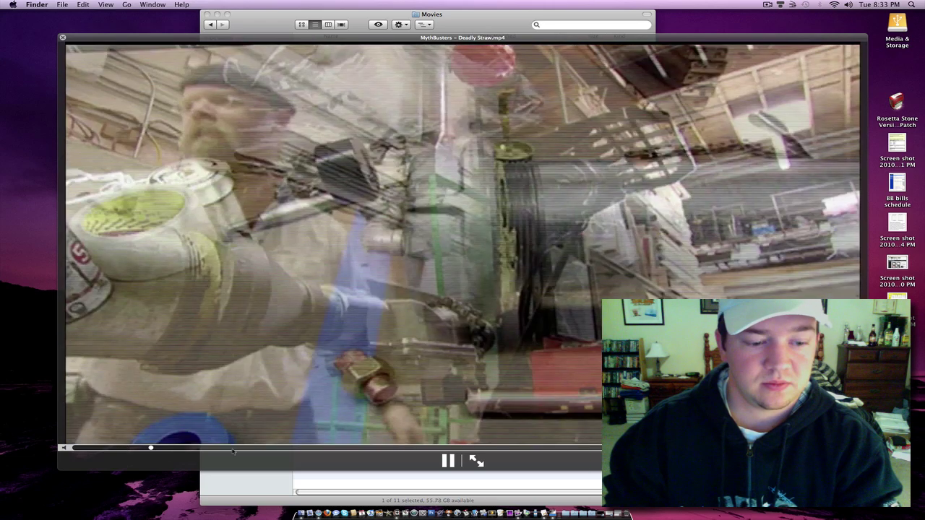
{"action": "key", "text": "space"}
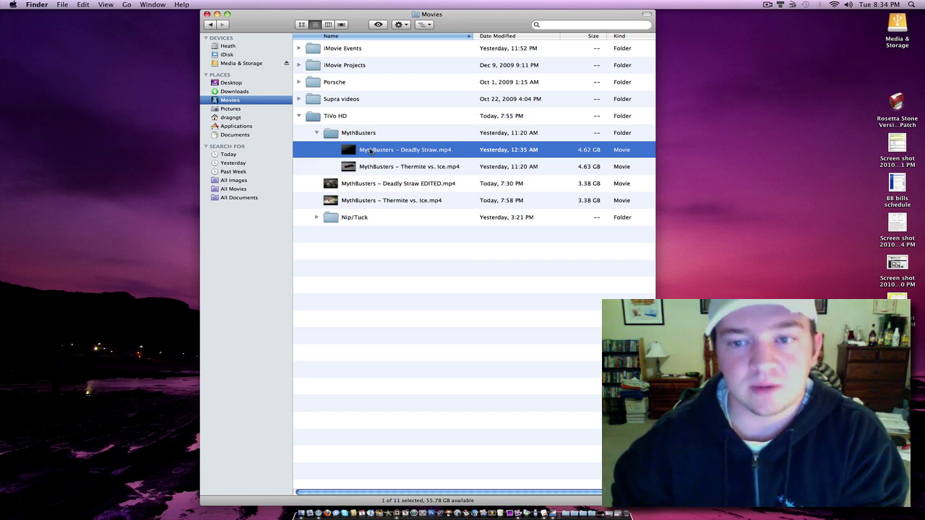
- Select MythBusters - Deadly Straw EDITED.mp4, and minimize the Movies folder and AVCVideoCap windows
{"action": "left_click", "coordinate": [379, 186]}
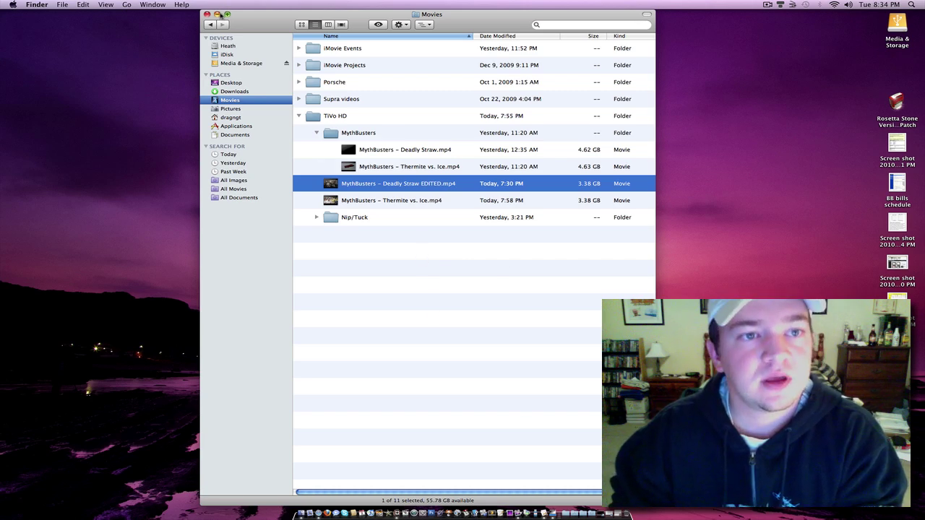
{"action": "left_click", "coordinate": [218, 14]}
{"action": "left_click", "coordinate": [381, 127]}
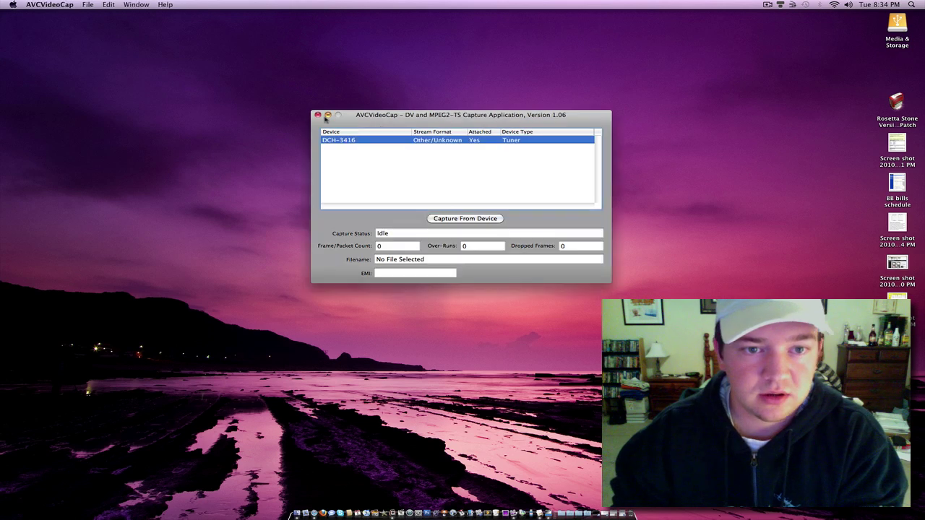
{"action": "left_click", "coordinate": [328, 116]}
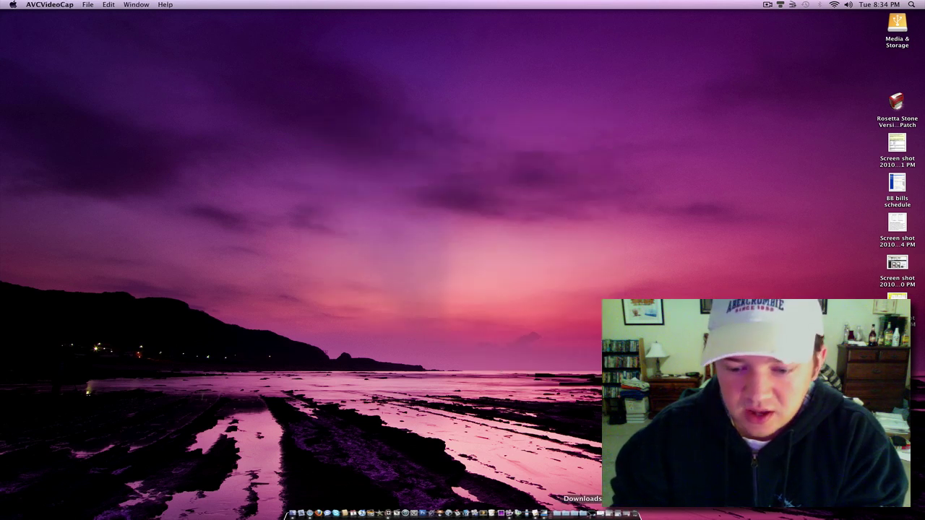
- Switch to MPEG Streamclip and cut the selected opening section from the Nip:Tuck video
{"action": "left_click", "coordinate": [591, 515]}
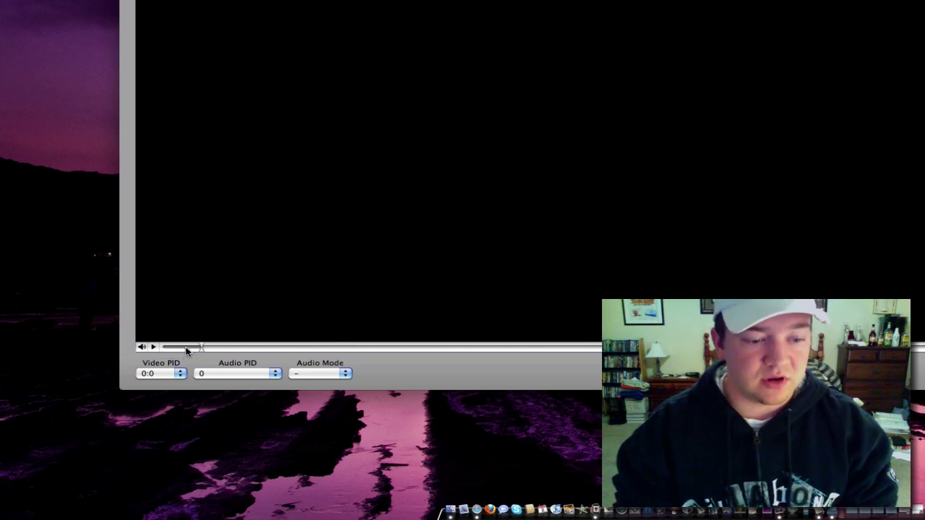
{"action": "right_click", "coordinate": [186, 350]}
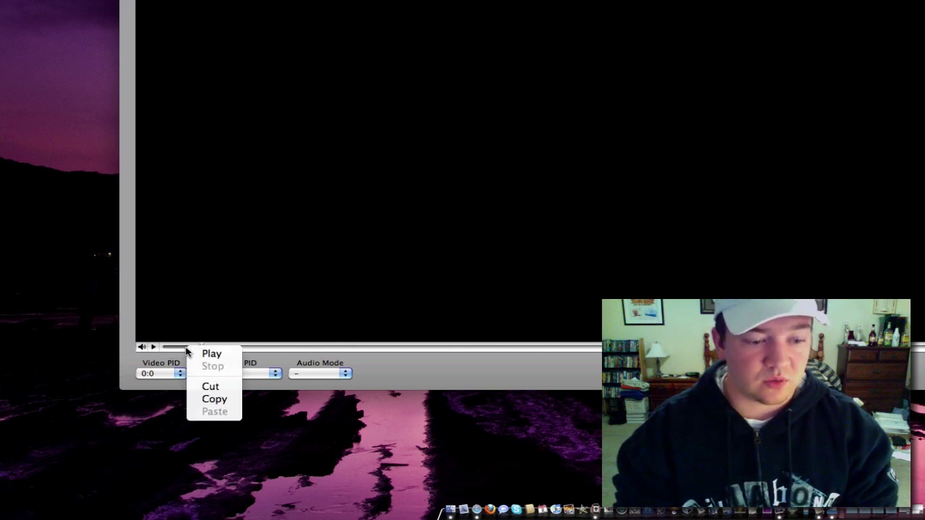
{"action": "left_click", "coordinate": [205, 386]}
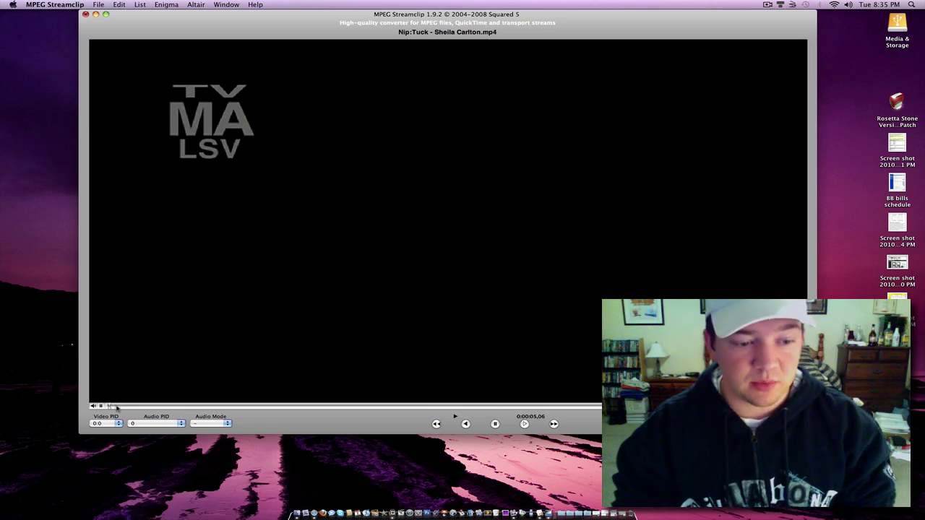
- Skip forward through the Nip:Tuck video to the restaurant commercial at about 4:30 and pause playback
{"action": "left_click", "coordinate": [116, 407]}
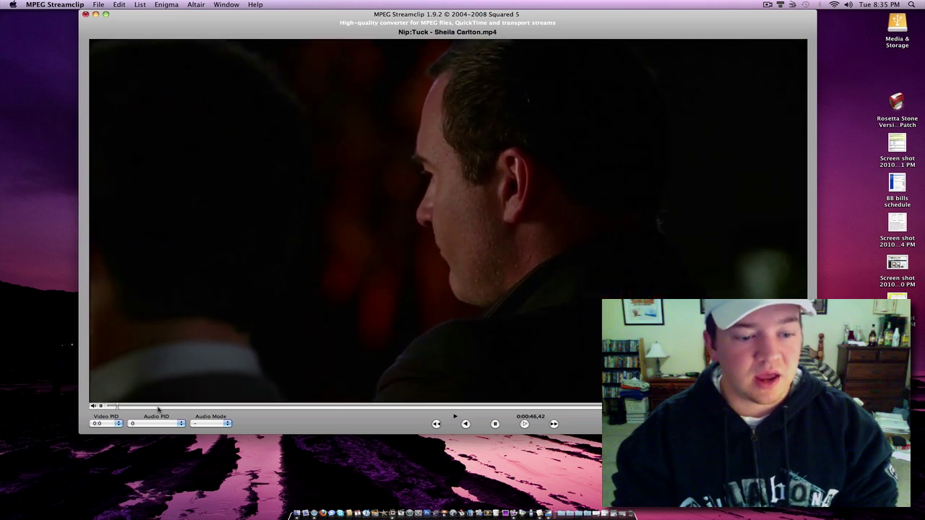
{"action": "left_click", "coordinate": [159, 407]}
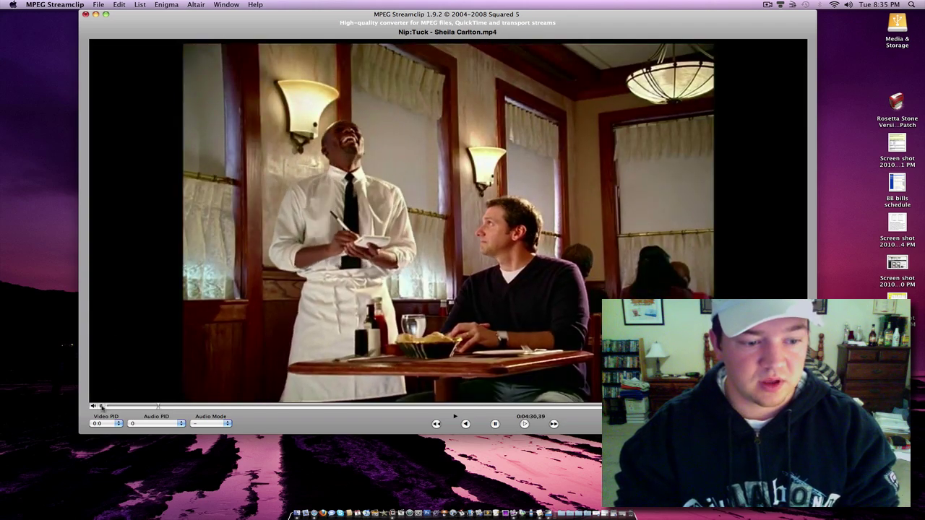
{"action": "left_click", "coordinate": [101, 407]}
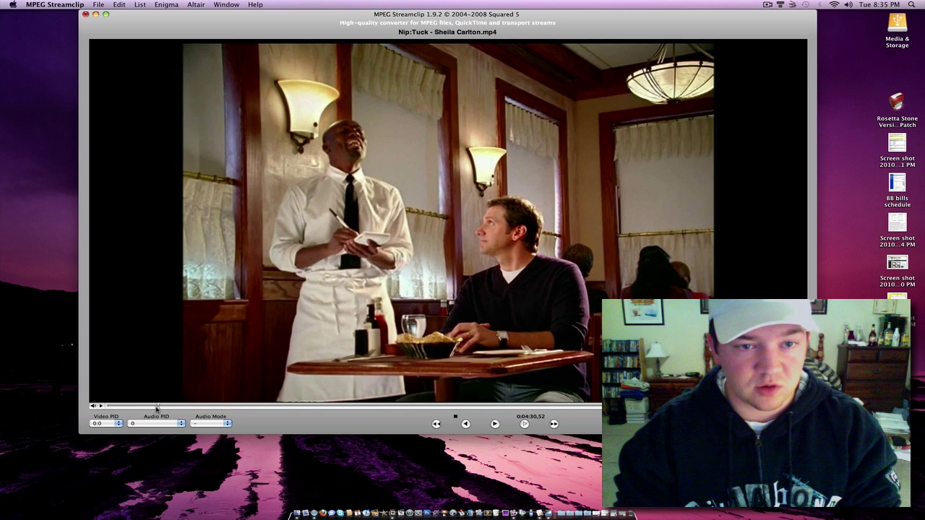
- Review MPEG Streamclip's editing and export commands without applying any, and minimize the video window
{"action": "left_click", "coordinate": [123, 5]}
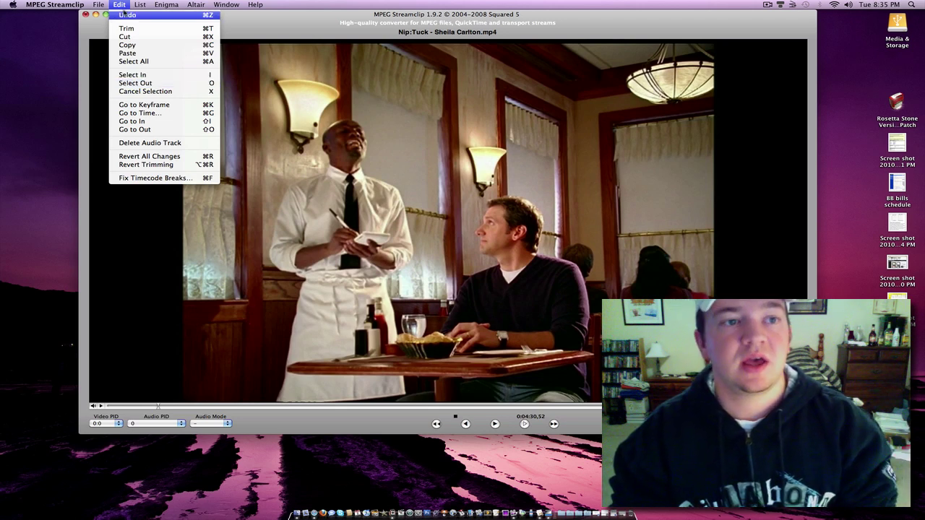
{"action": "left_click", "coordinate": [146, 25]}
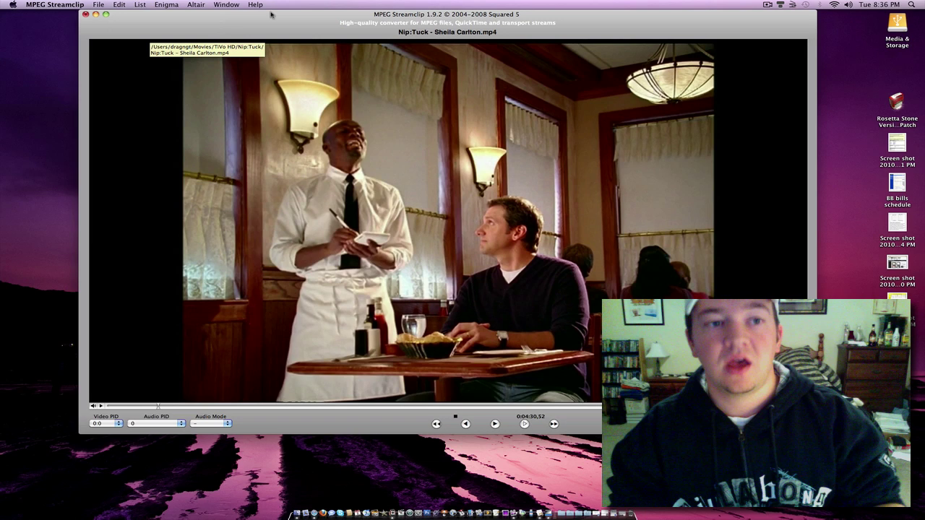
{"action": "left_click", "coordinate": [98, 4]}
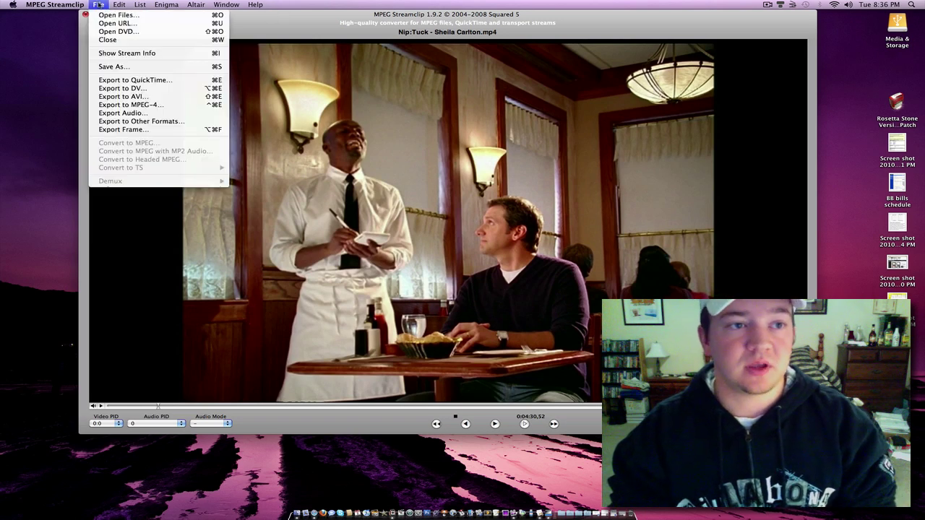
{"action": "left_click", "coordinate": [272, 21]}
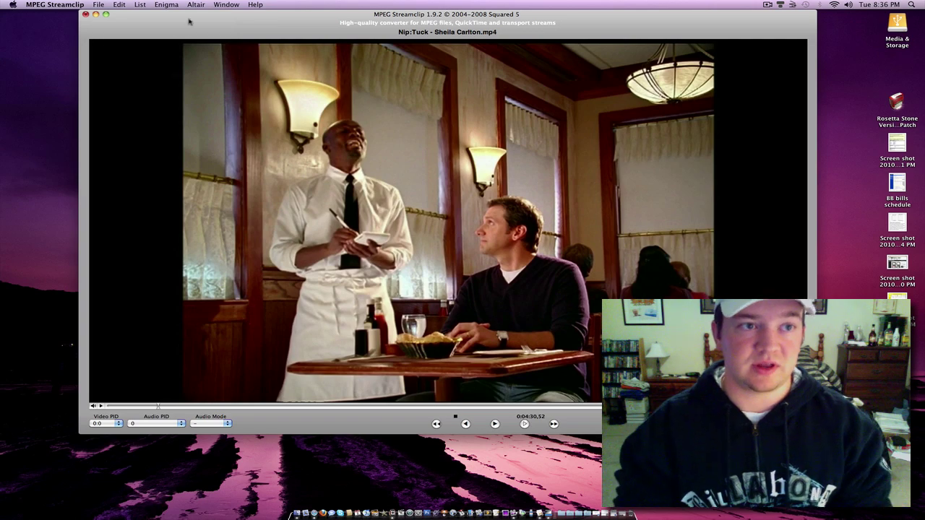
{"action": "left_click", "coordinate": [96, 15]}
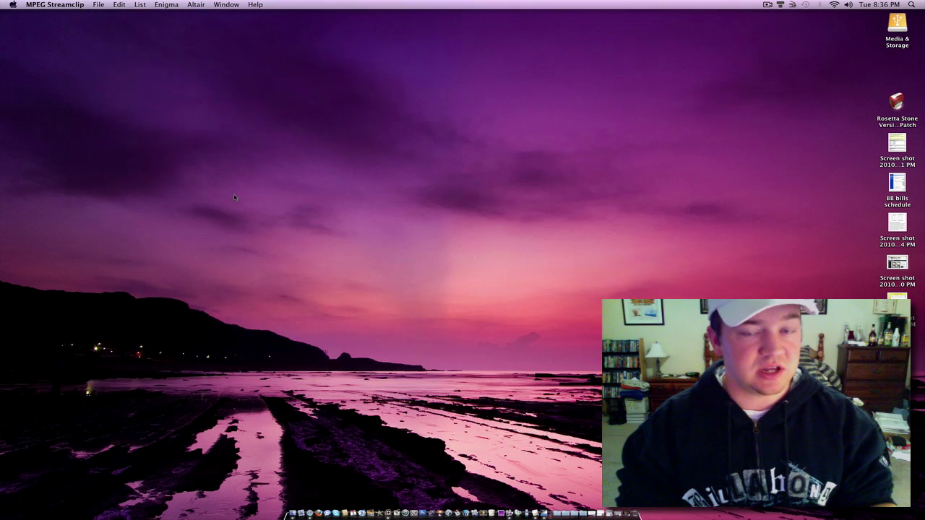